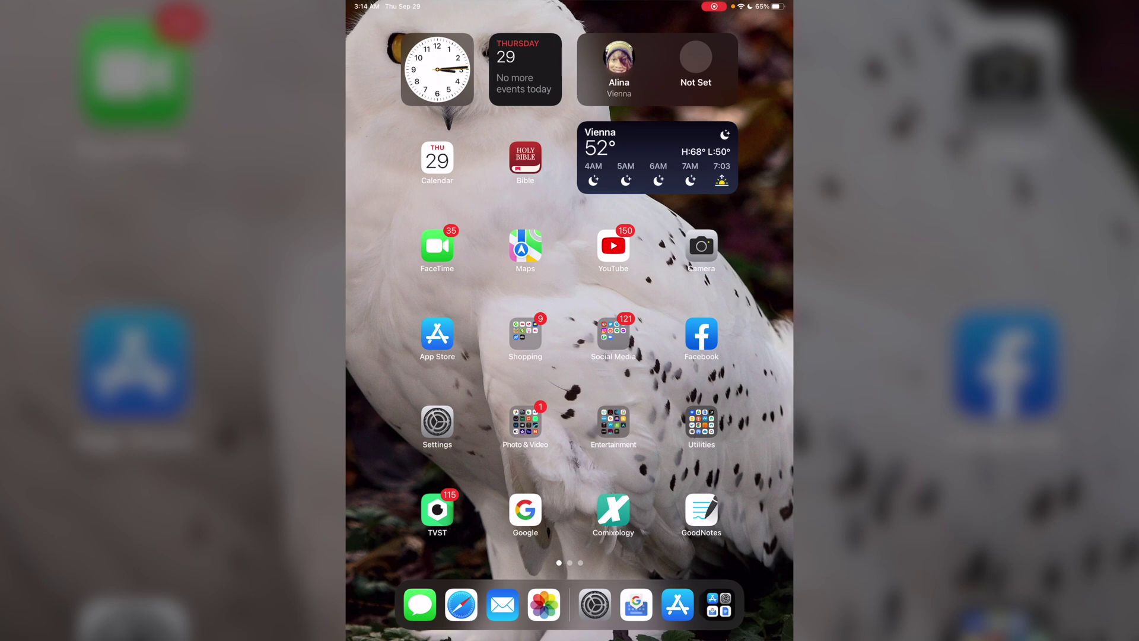
Open the Google app's search bar, type a test letter 's', then delete it
click(525, 509)
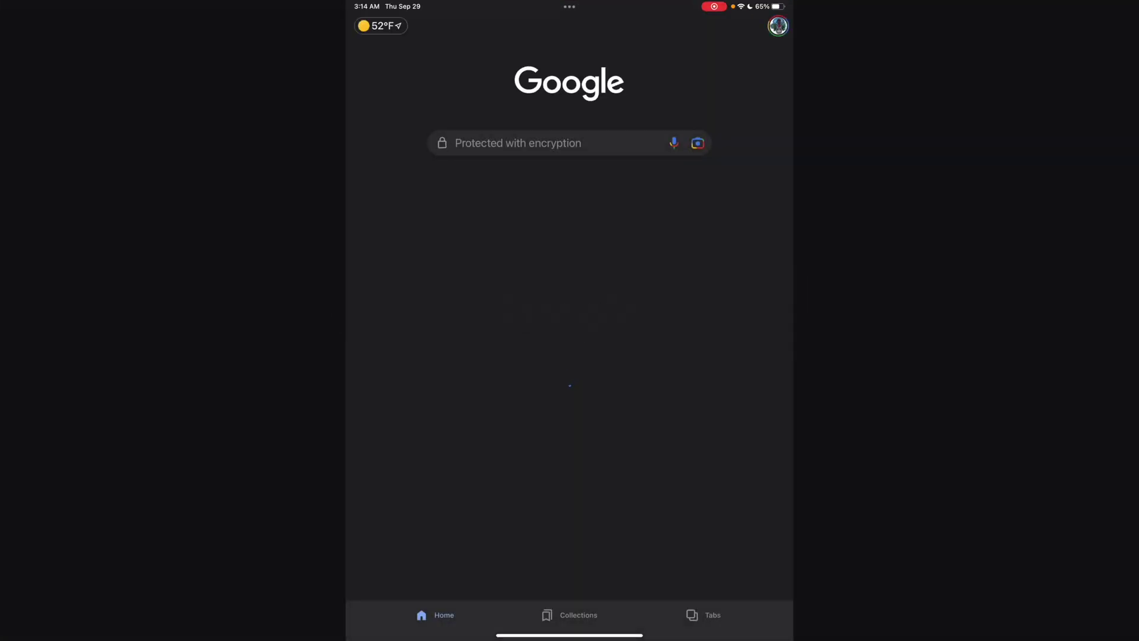
click(517, 143)
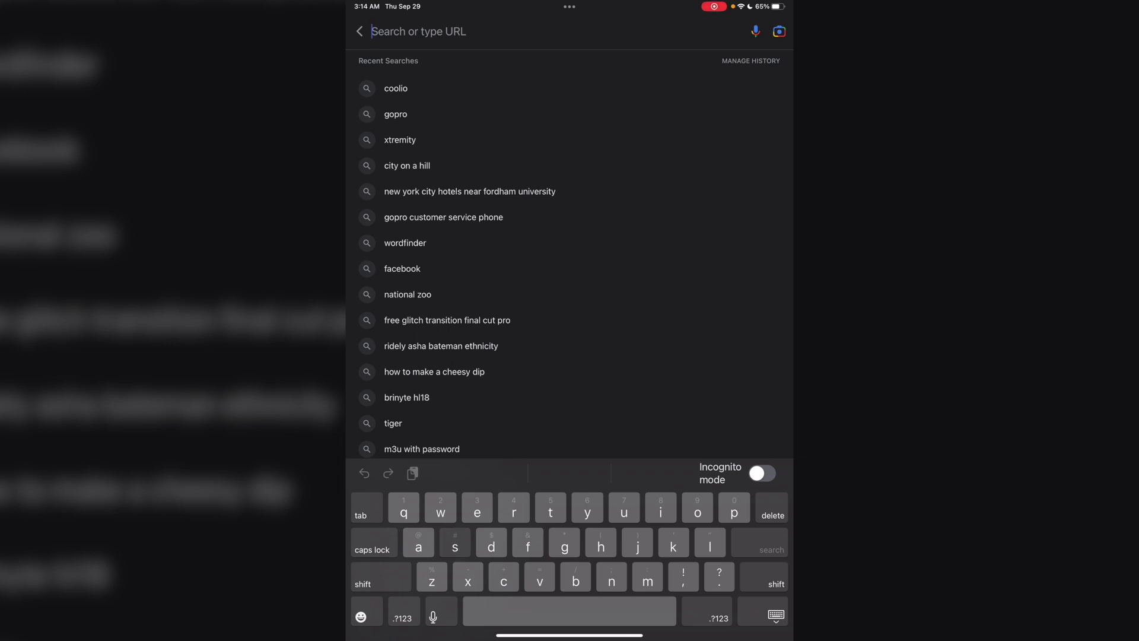
text(s)
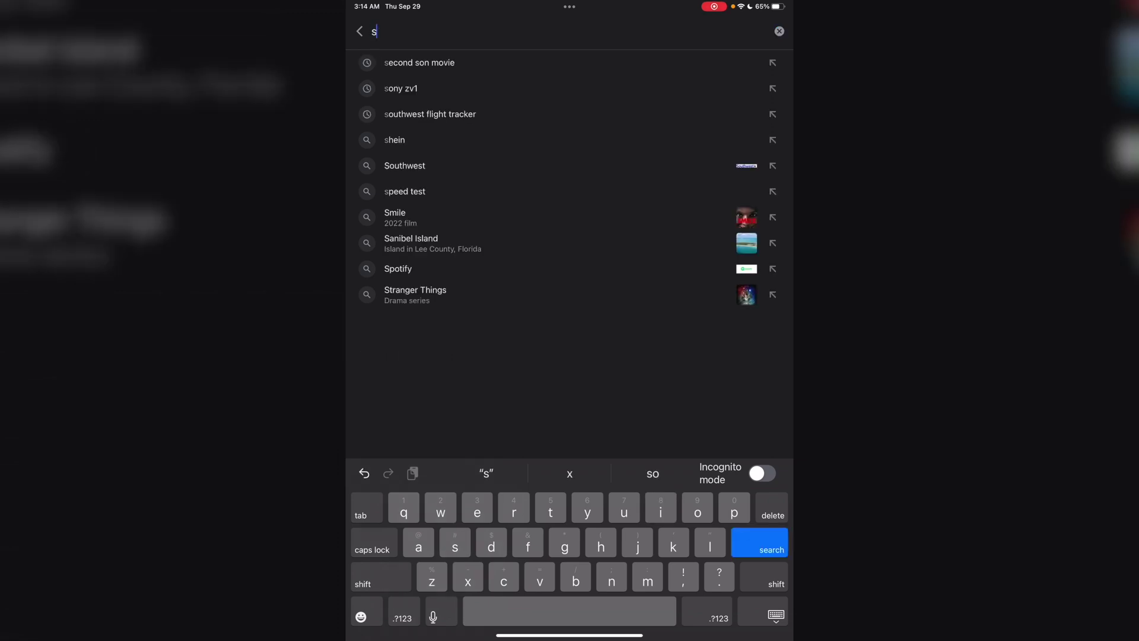
key(BackSpace)
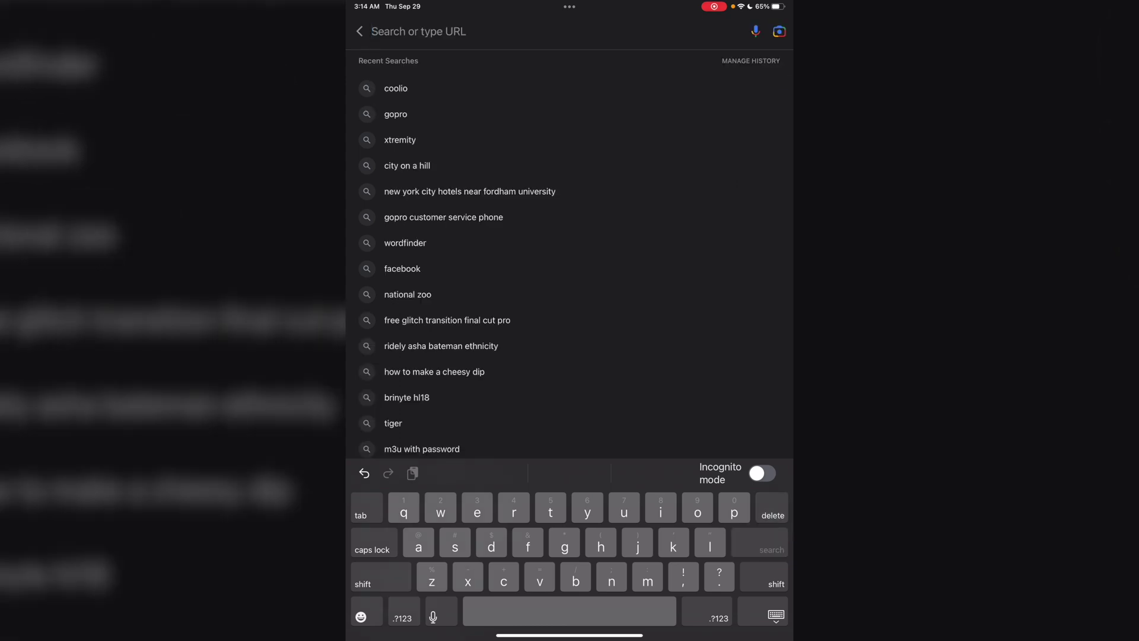
Swipe-type 'wildlings' on the floating keyboard, clear it, and restore the full-size keyboard
drag(623, 507, 569, 534)
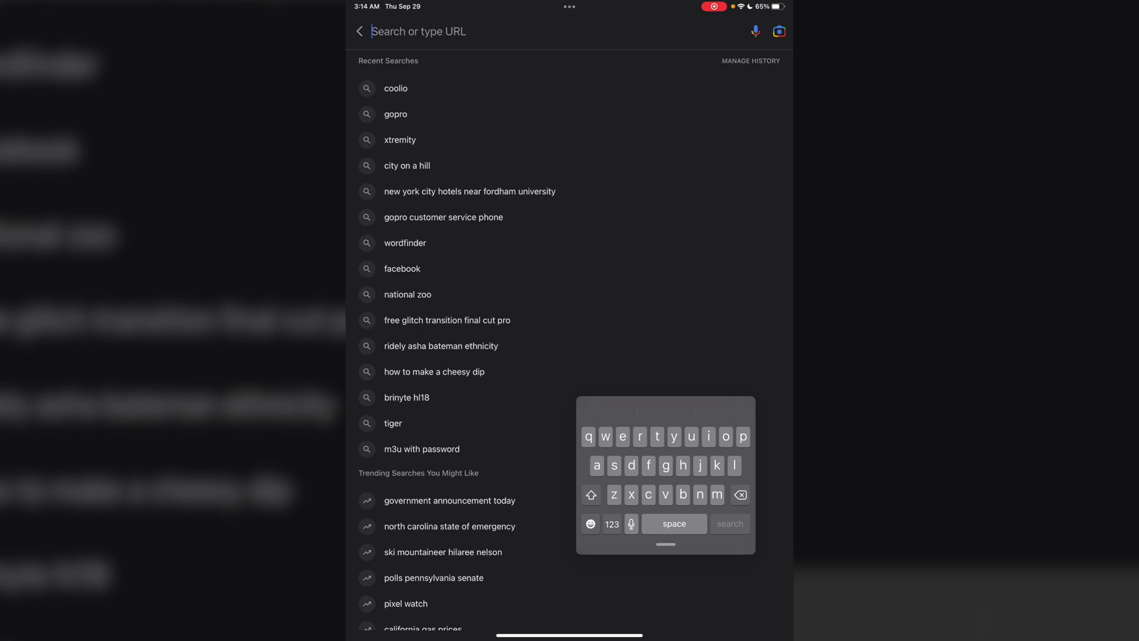
drag(605, 436, 676, 477)
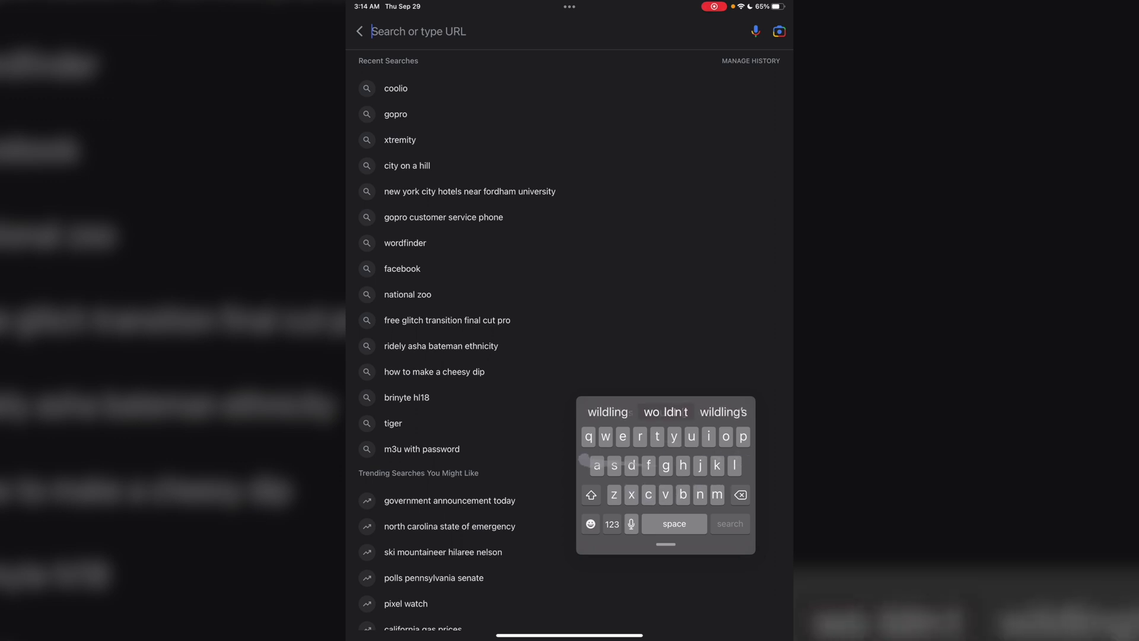
text(wildlings)
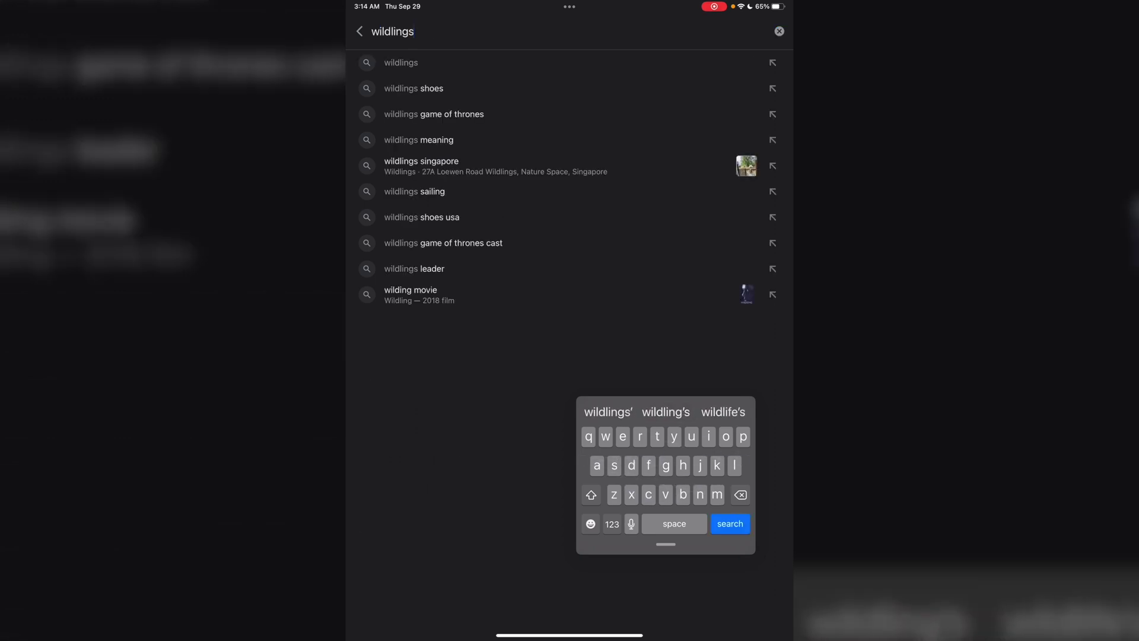
key(BackSpace)
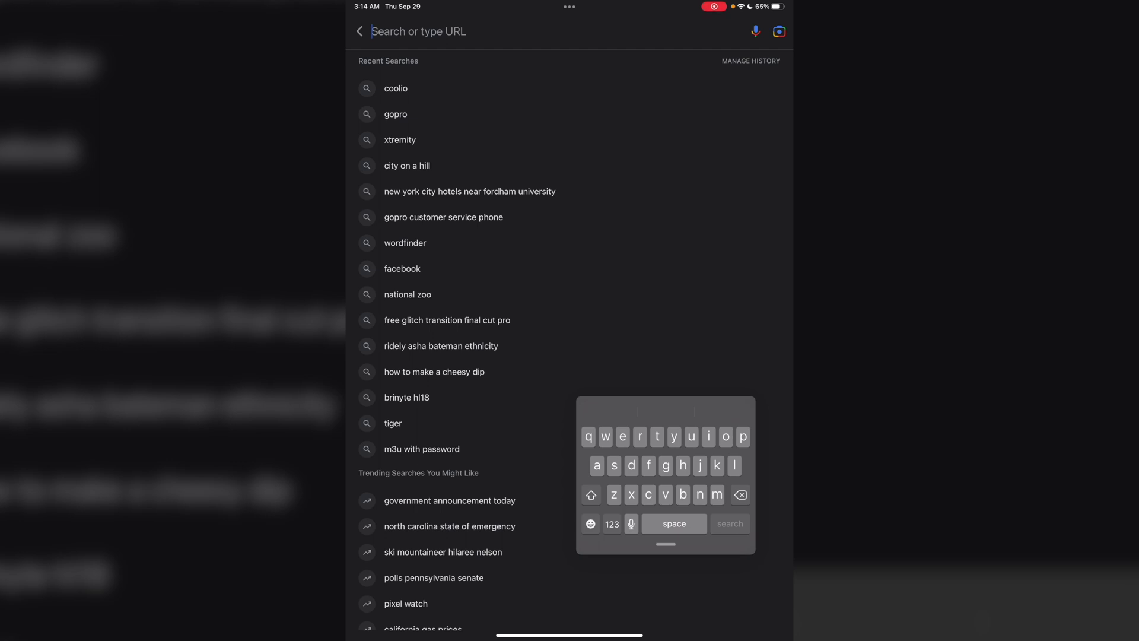
drag(666, 543, 666, 629)
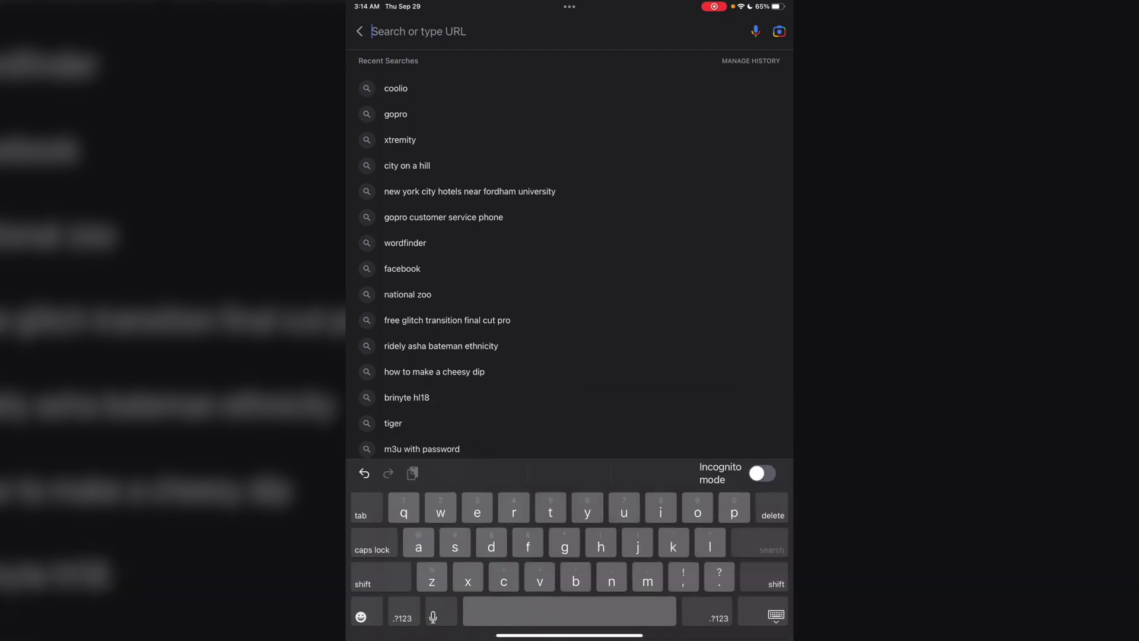
drag(569, 635, 569, 587)
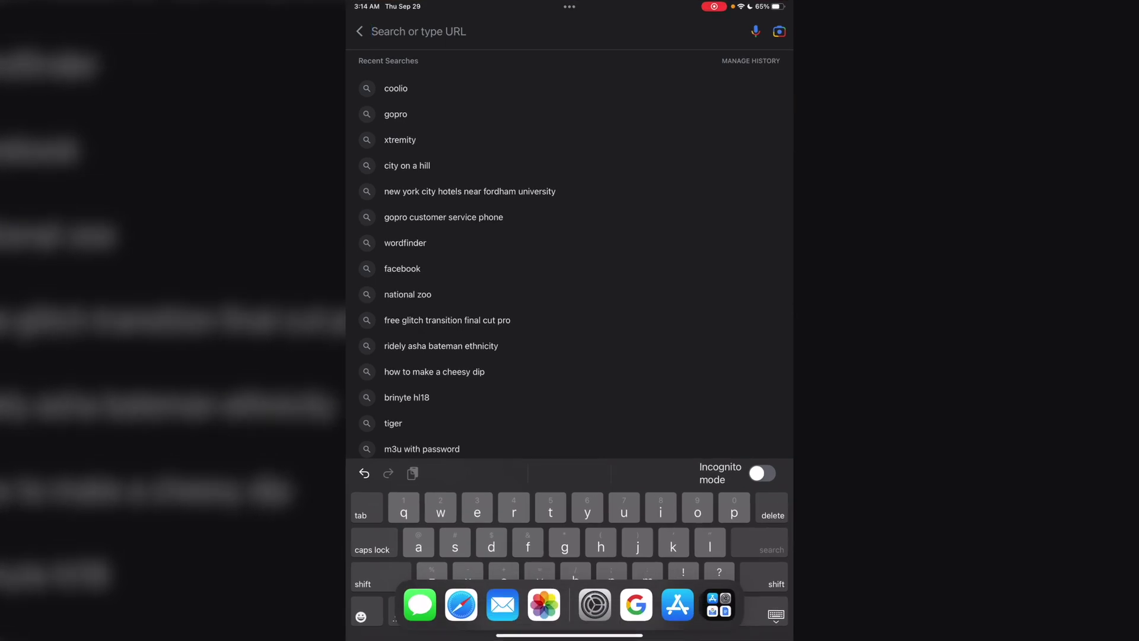
Search the App Store for 'gboard' and open the Gboard – the Google Keyboard page
click(676, 604)
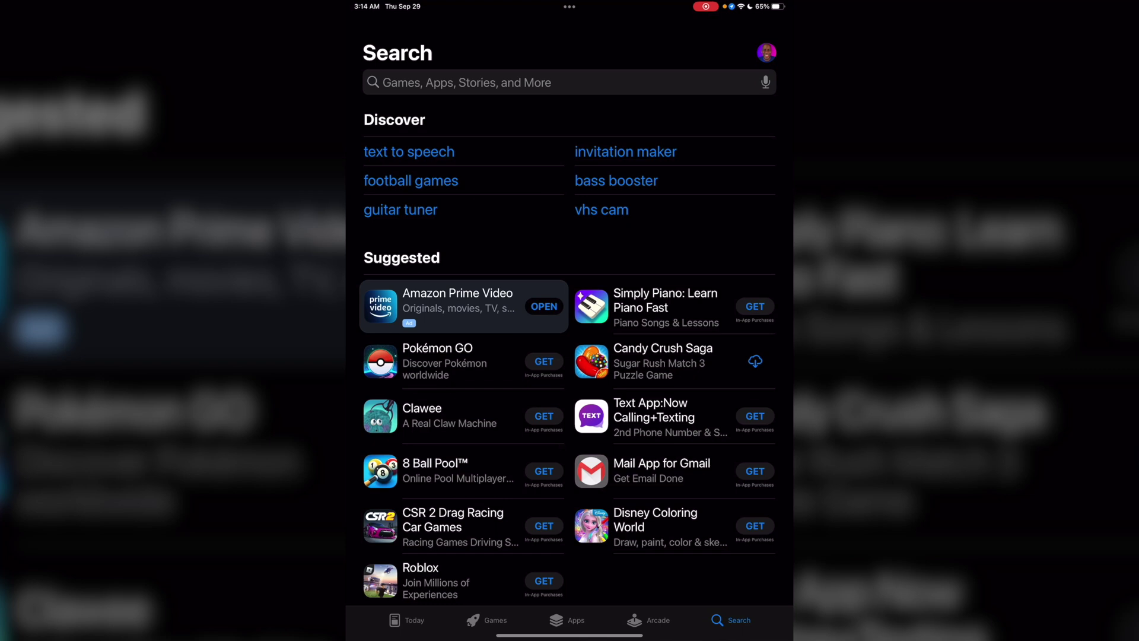
click(570, 82)
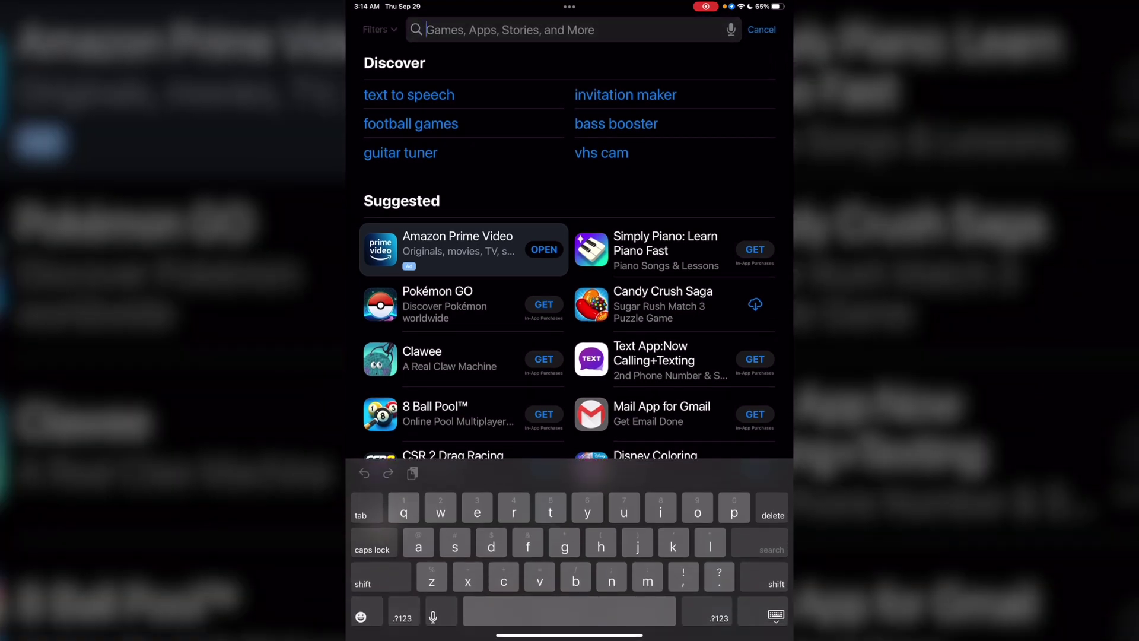
text(gboard)
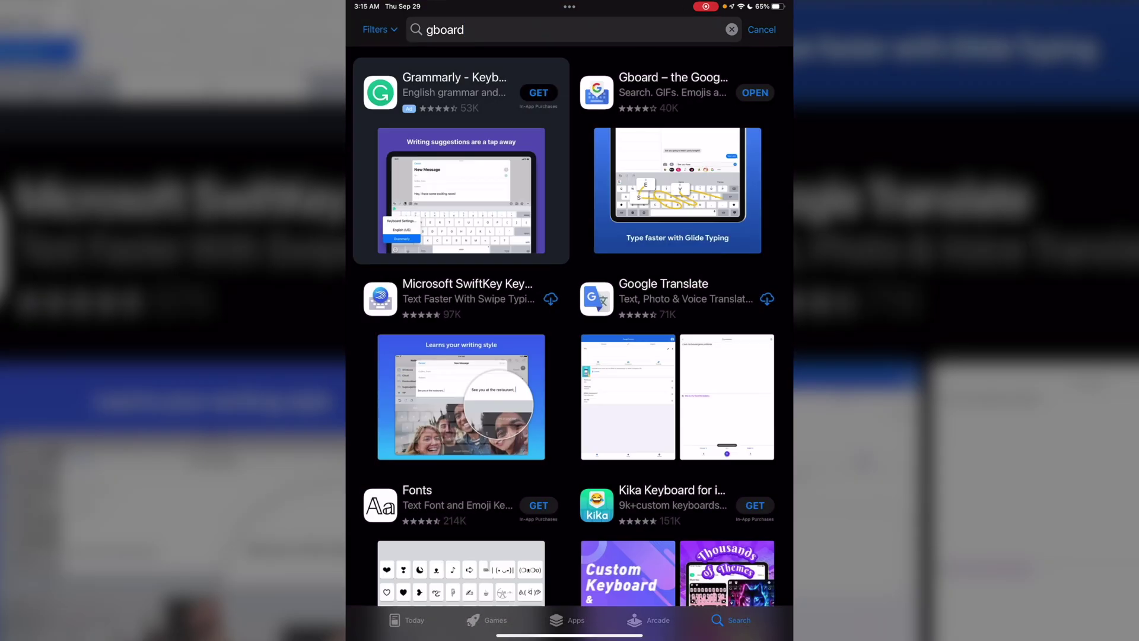
click(673, 92)
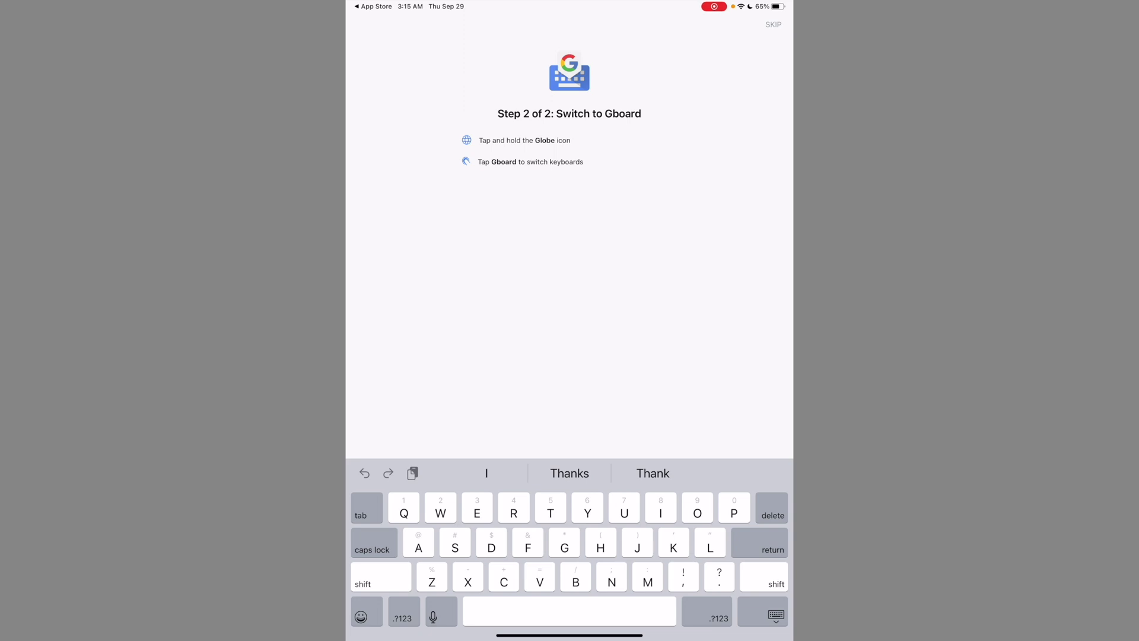
Show the keyboard switcher from the globe key, which lists only English (US) and Emoji
click(360, 616)
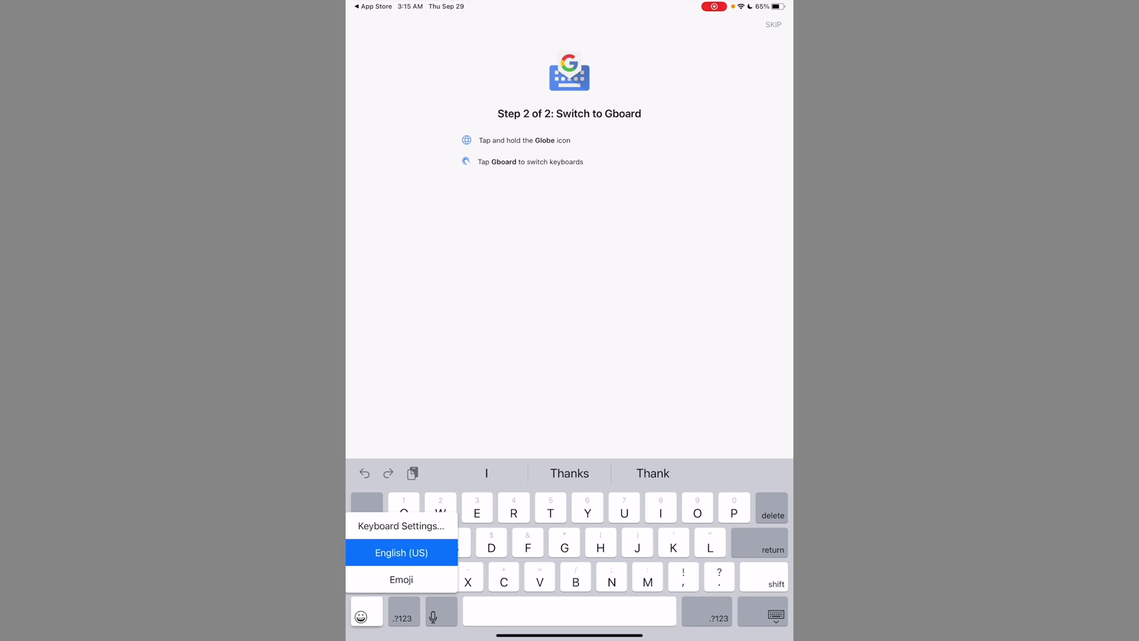
Add Gboard under Third-Party Keyboards in Settings > Keyboards, then return to the home screen
click(401, 525)
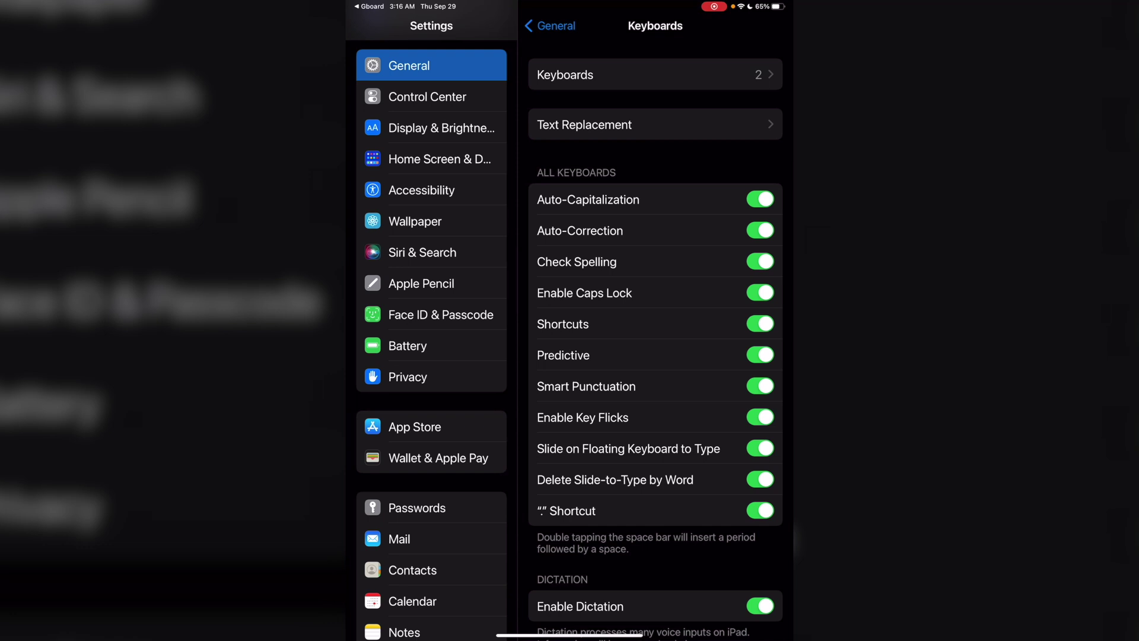
click(593, 74)
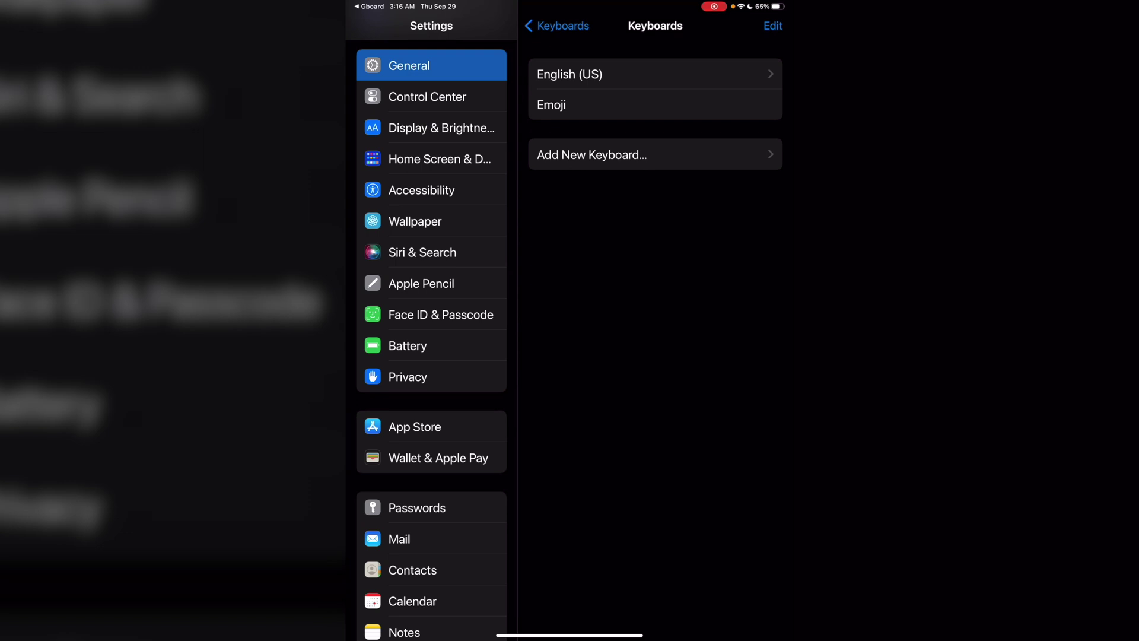
click(591, 154)
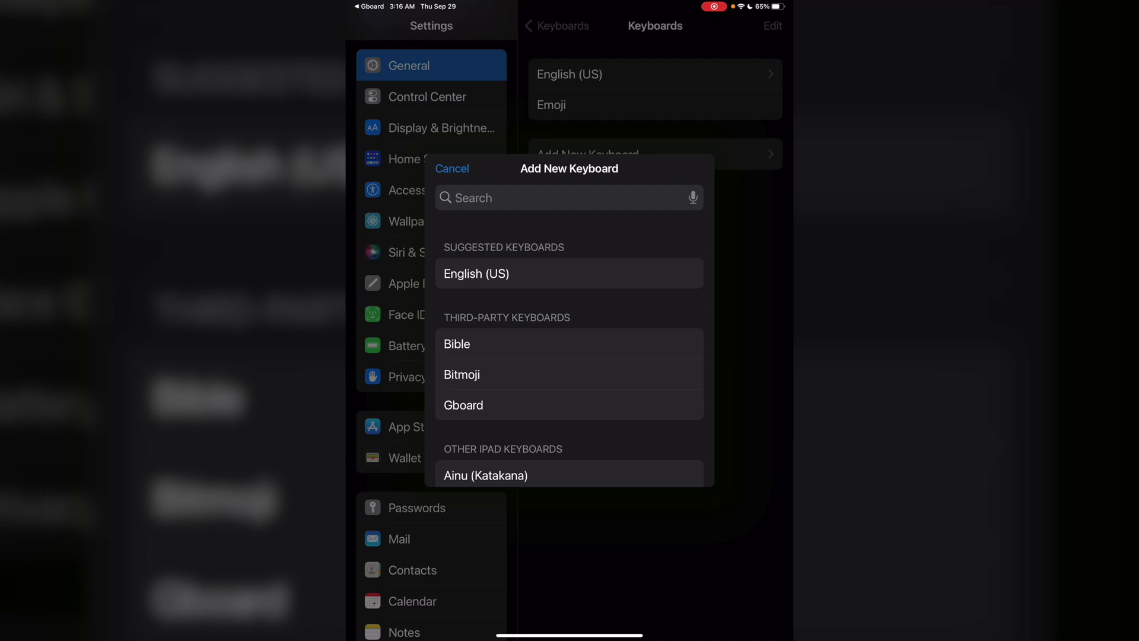
scroll(570, 332, down, 1)
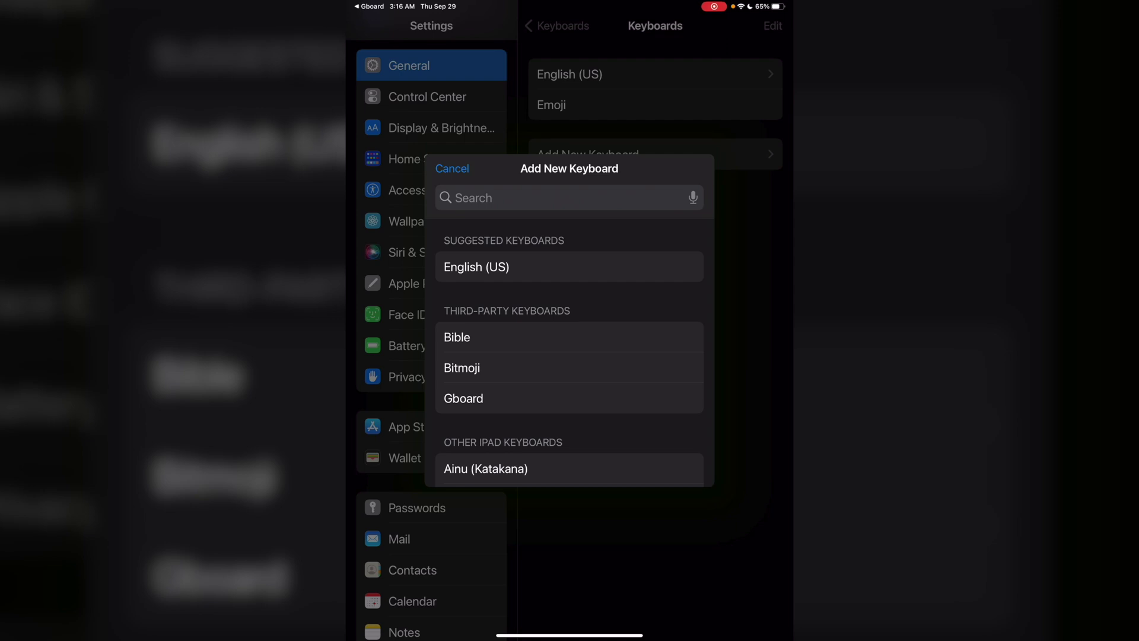
scroll(569, 356, down, 3)
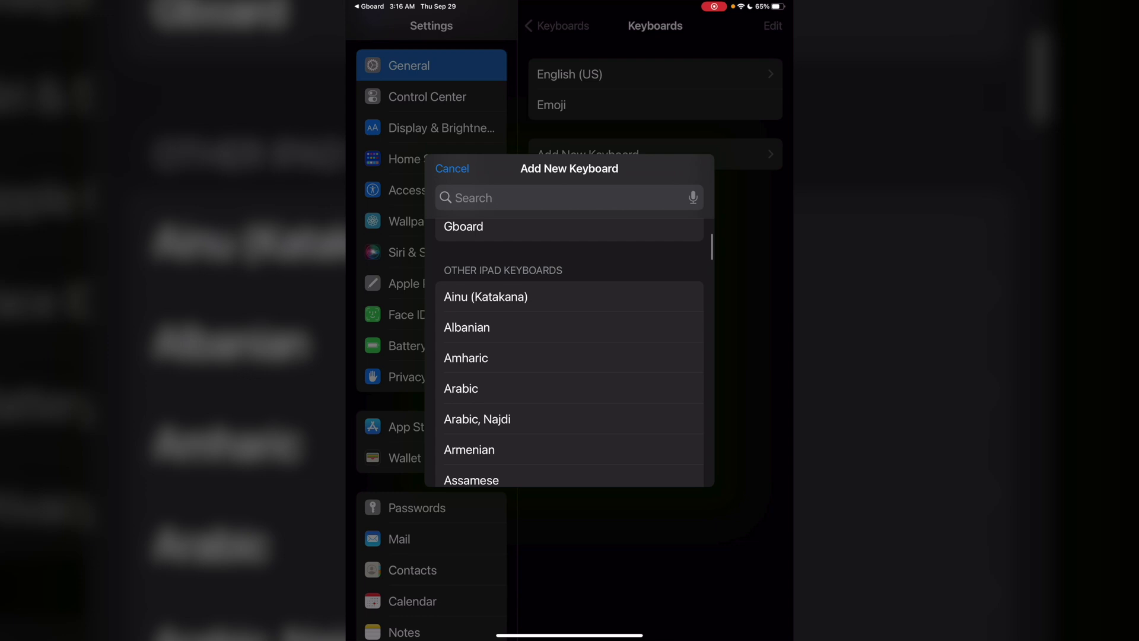
scroll(569, 356, up, 2)
scroll(570, 356, up, 1)
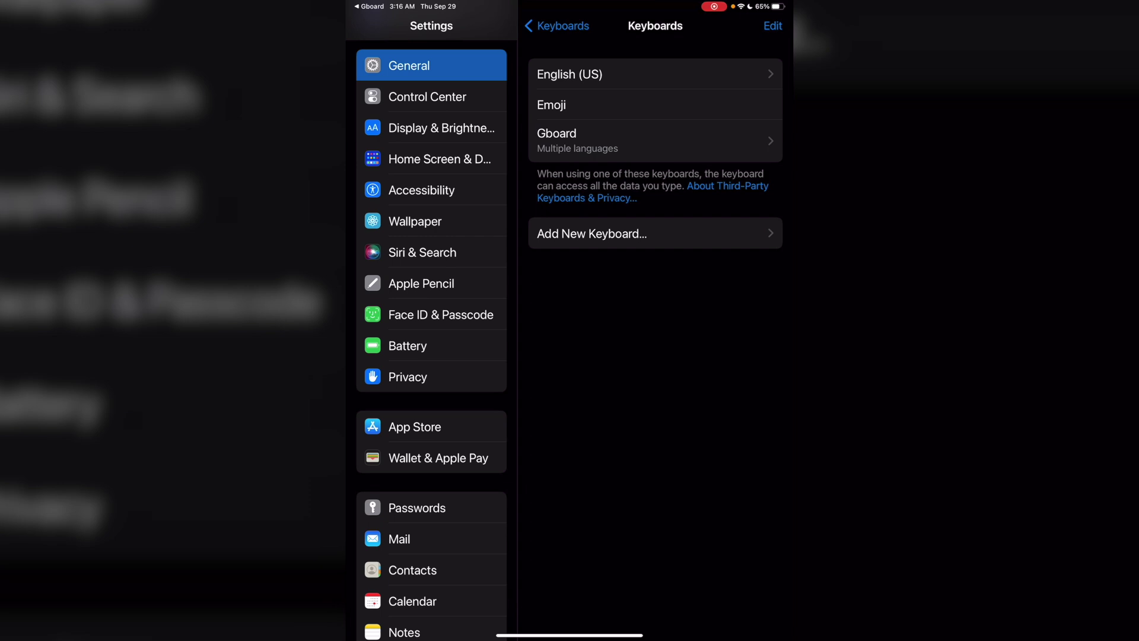
drag(569, 635, 569, 385)
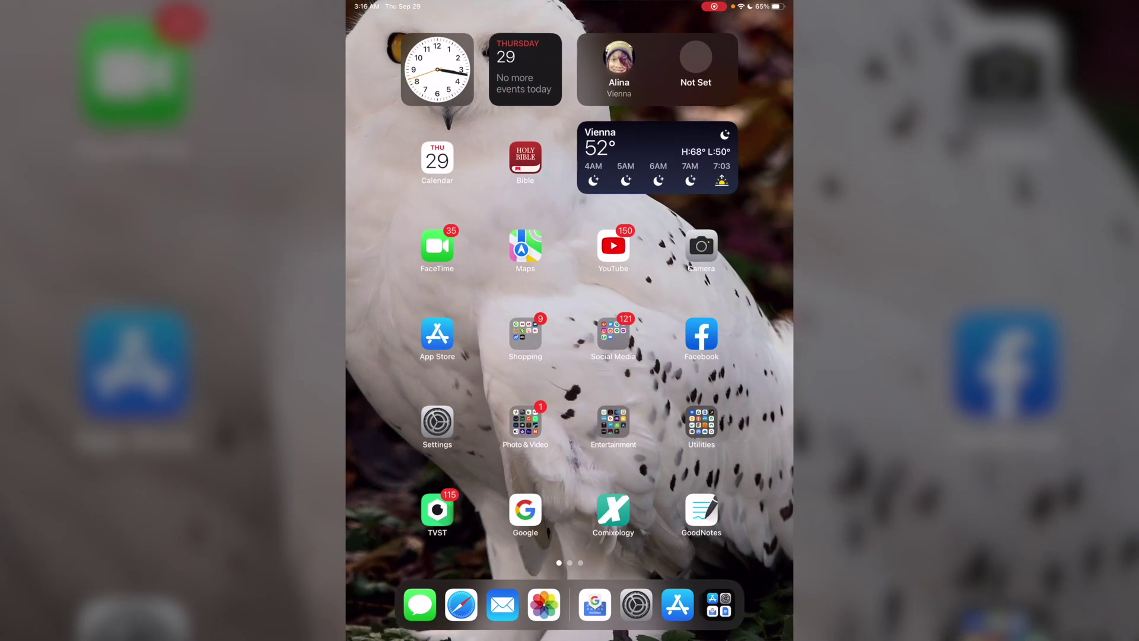
In the Google app search, cycle keyboards through Emoji and English (US) until Gboard is active
click(525, 508)
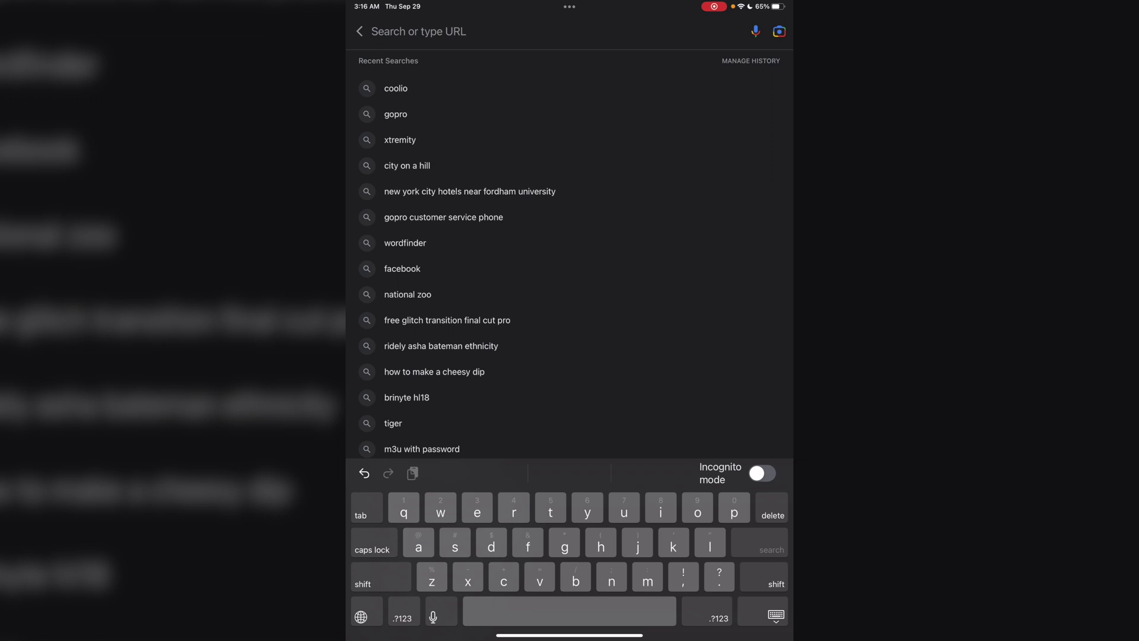
click(361, 616)
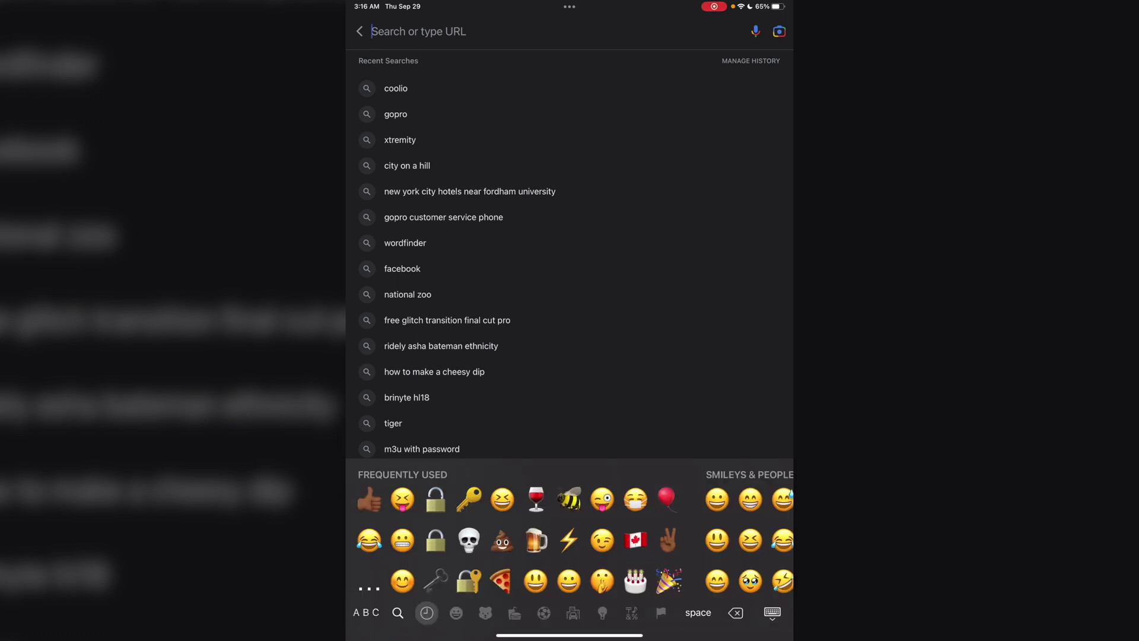
click(366, 612)
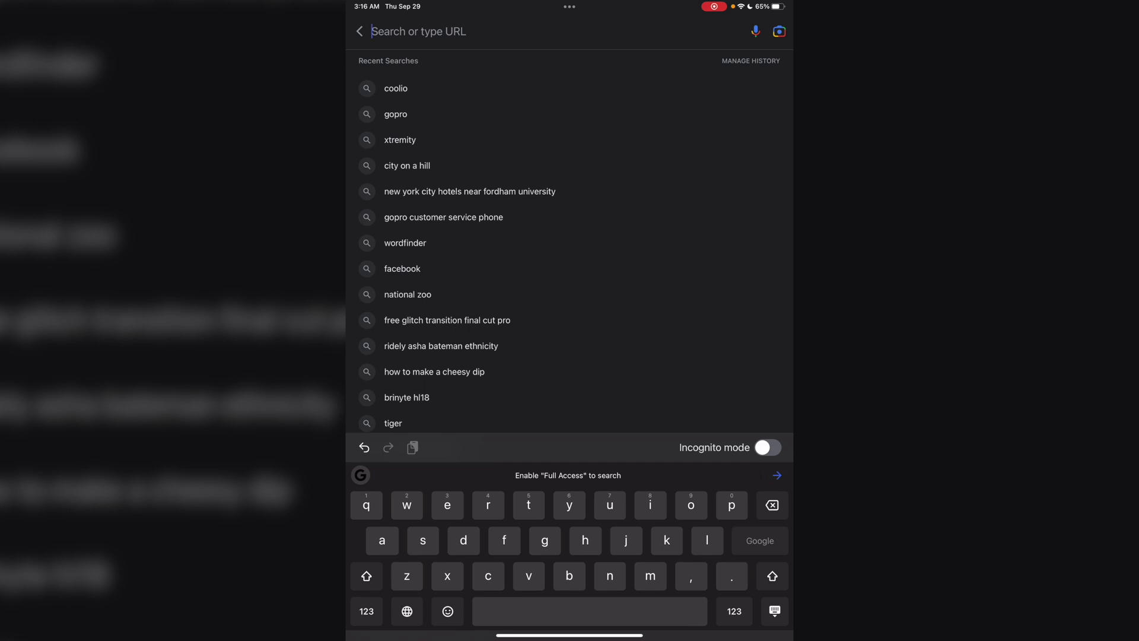
click(406, 611)
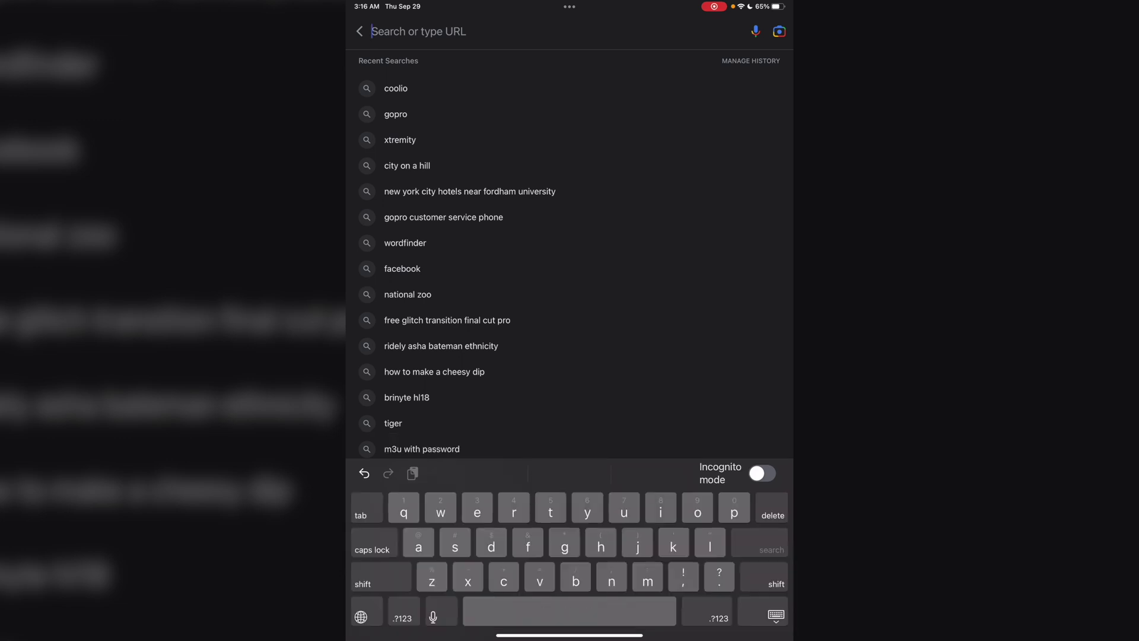
click(360, 617)
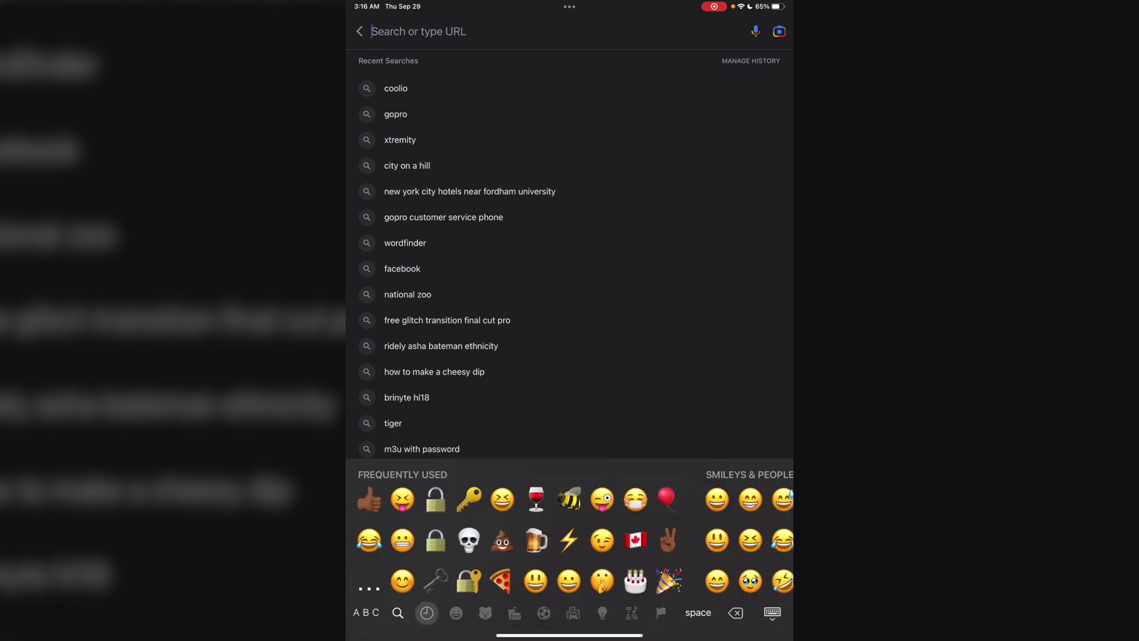
click(366, 612)
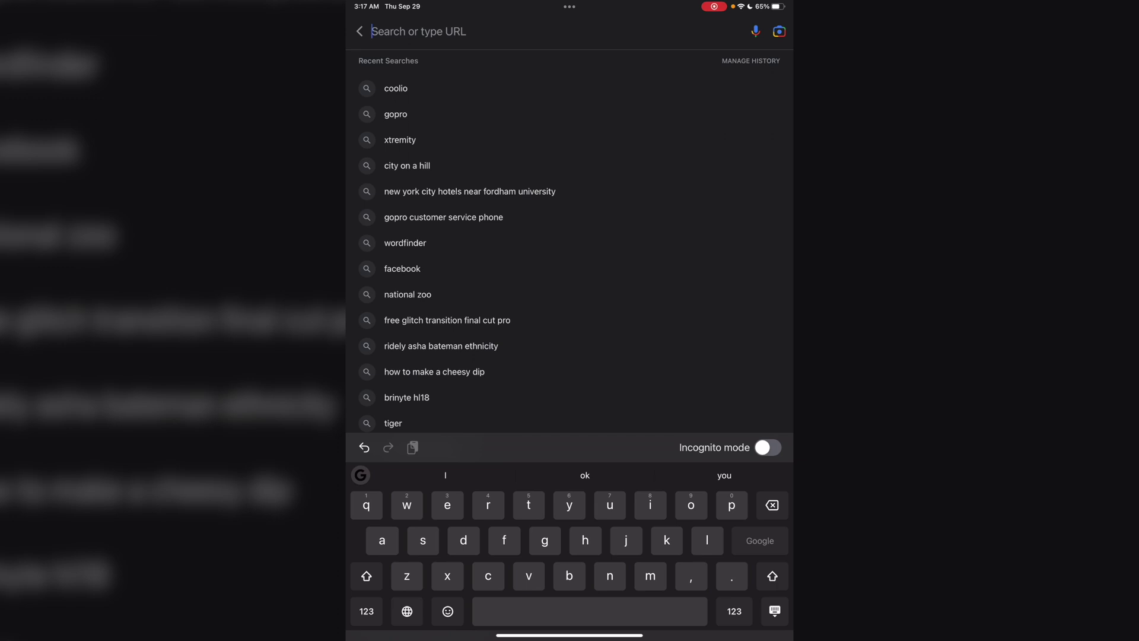
Swipe-type 'hello' and 'they mushrooms awesome' with Gboard, then erase the trailing words
text(hello)
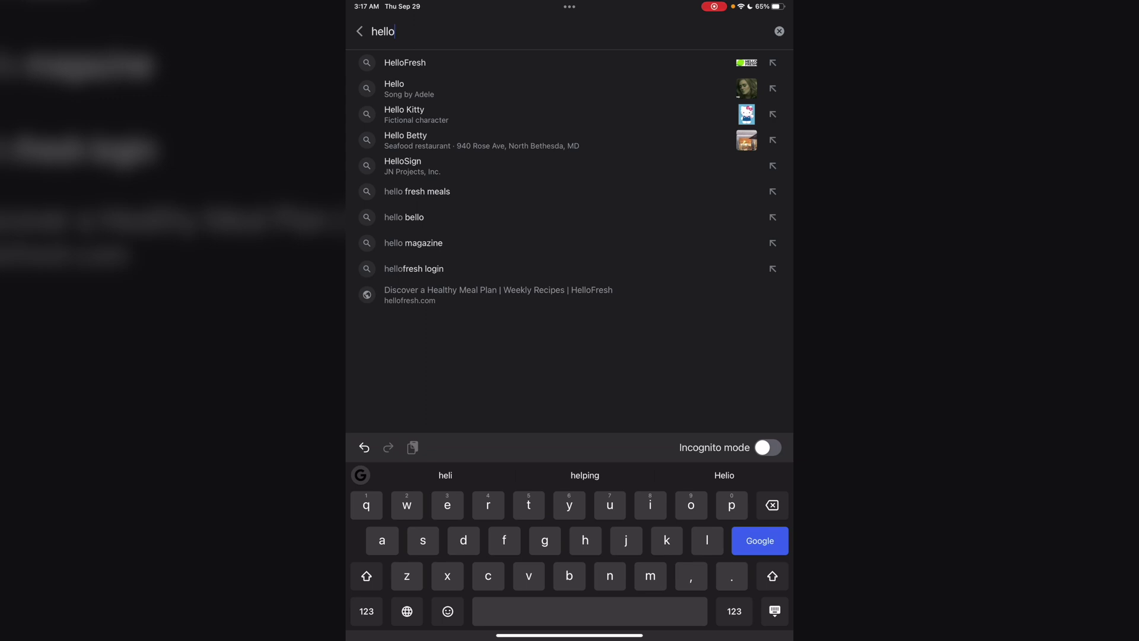
text( they mushrooms)
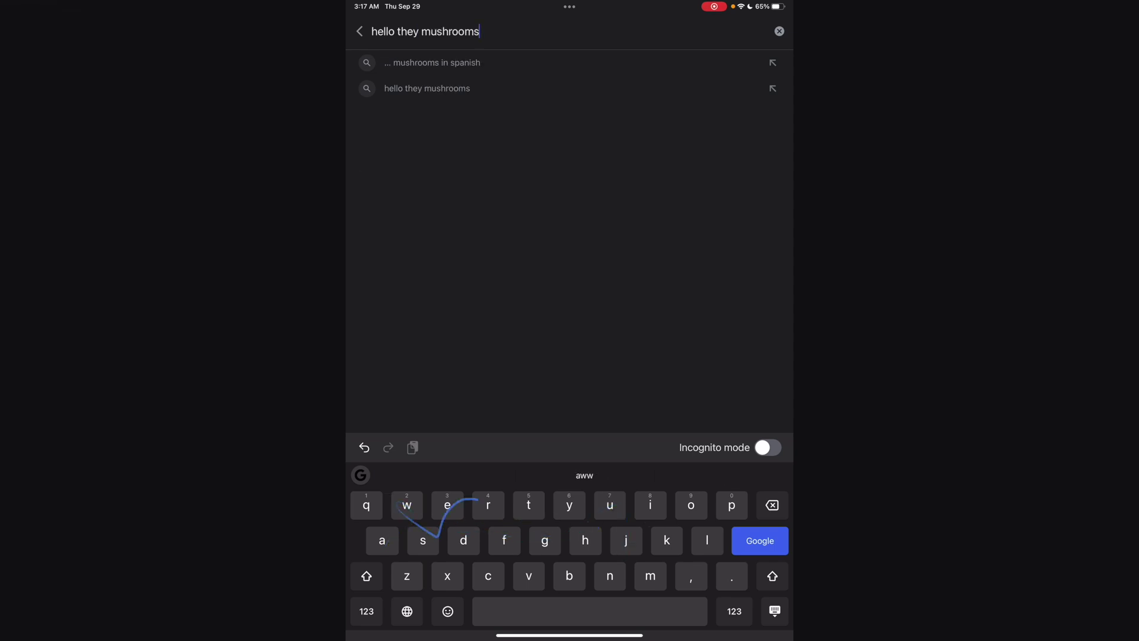
text( awesome)
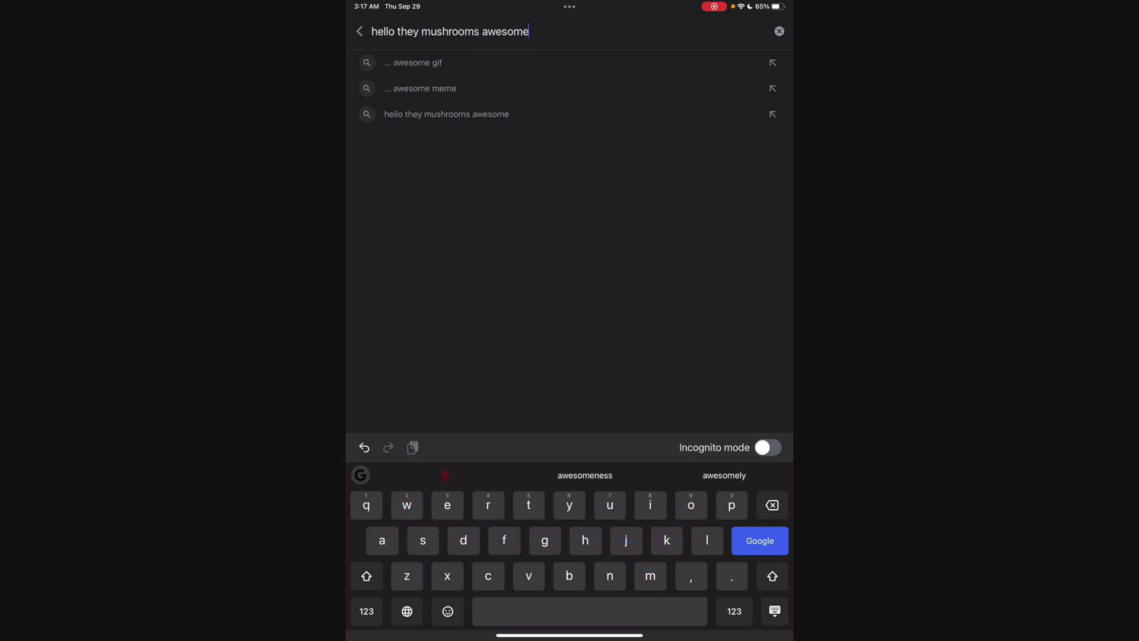
key(BackSpace)
key(BackSpace)
key(BackSpace)
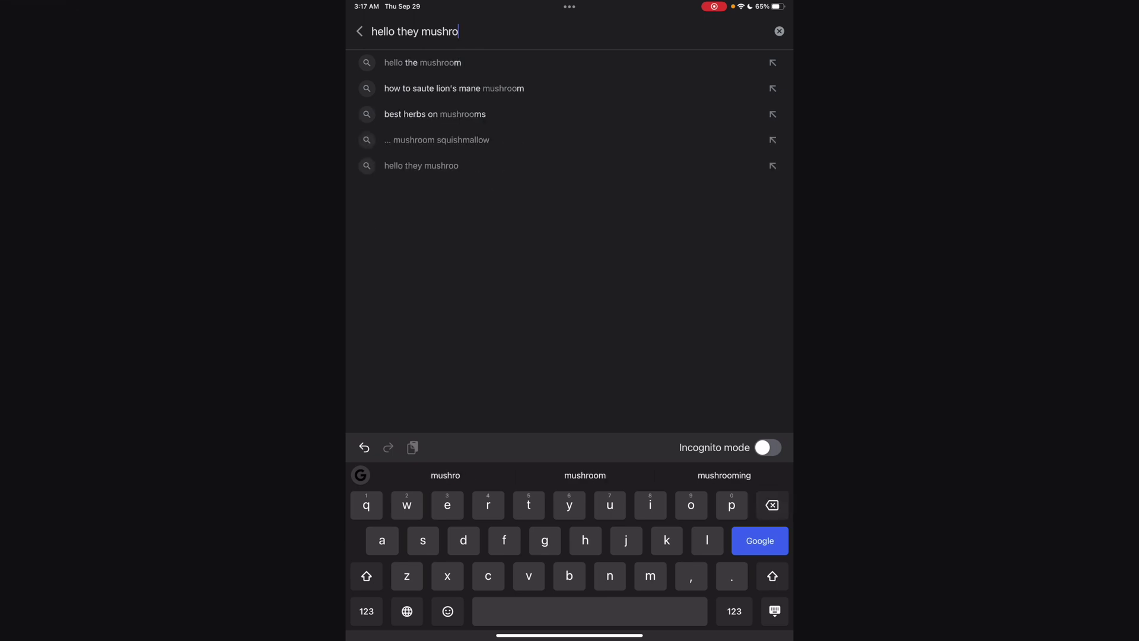
key(BackSpace)
key(BackSpace)
key(BackSpace)
key(BackSpace)
key(BackSpace)
key(BackSpace)
key(BackSpace)
key(BackSpace)
key(BackSpace)
key(BackSpace)
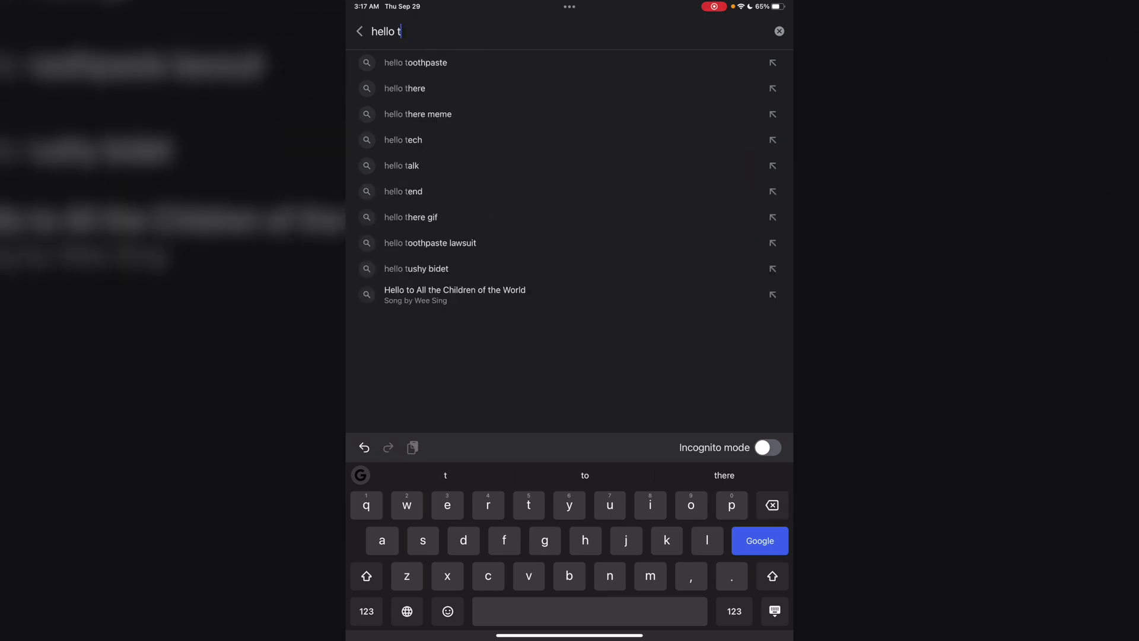
key(BackSpace)
key(BackSpace)
key(BackSpace)
key(BackSpace)
key(BackSpace)
key(BackSpace)
key(BackSpace)
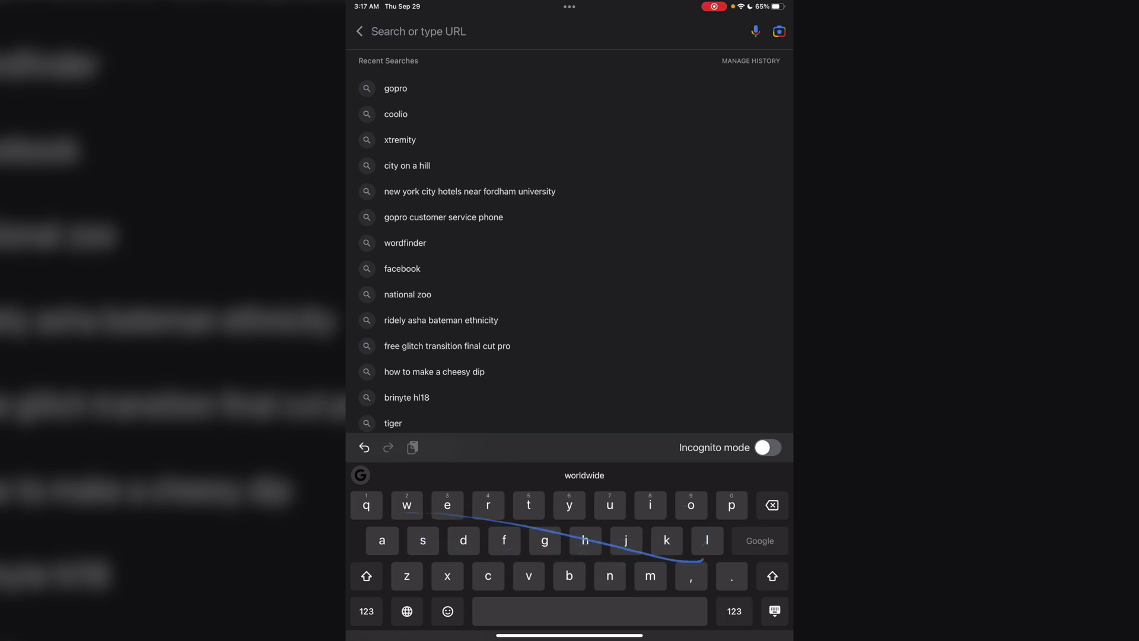
Swipe-type 'sleepwalkers', clear the search, and return to the English (US) keyboard
text(sleepwalkers)
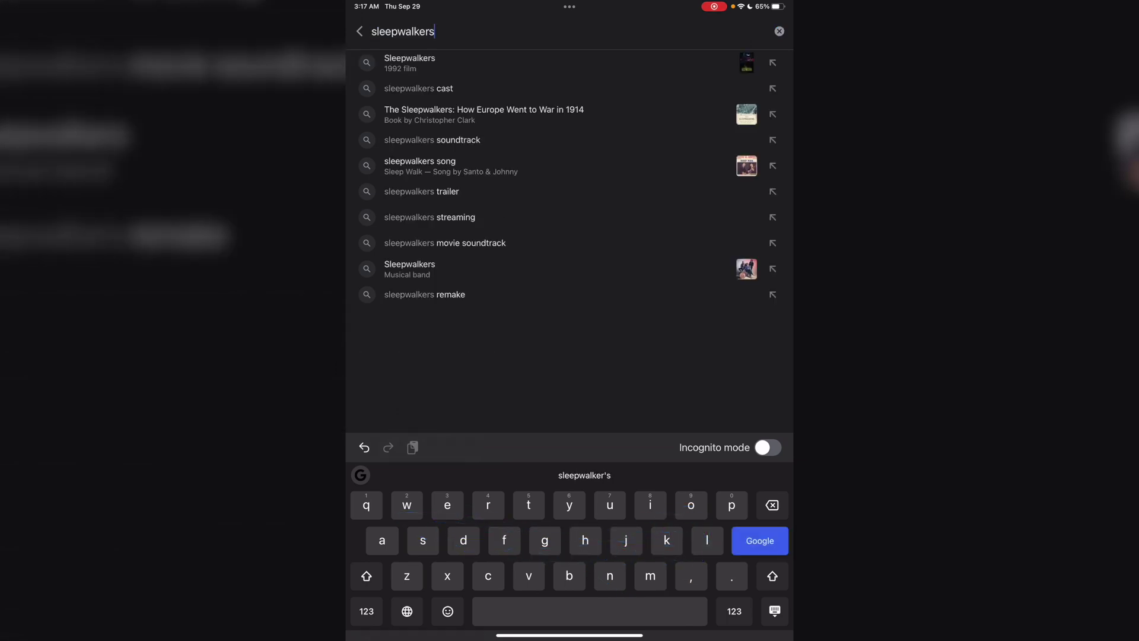
key(BackSpace)
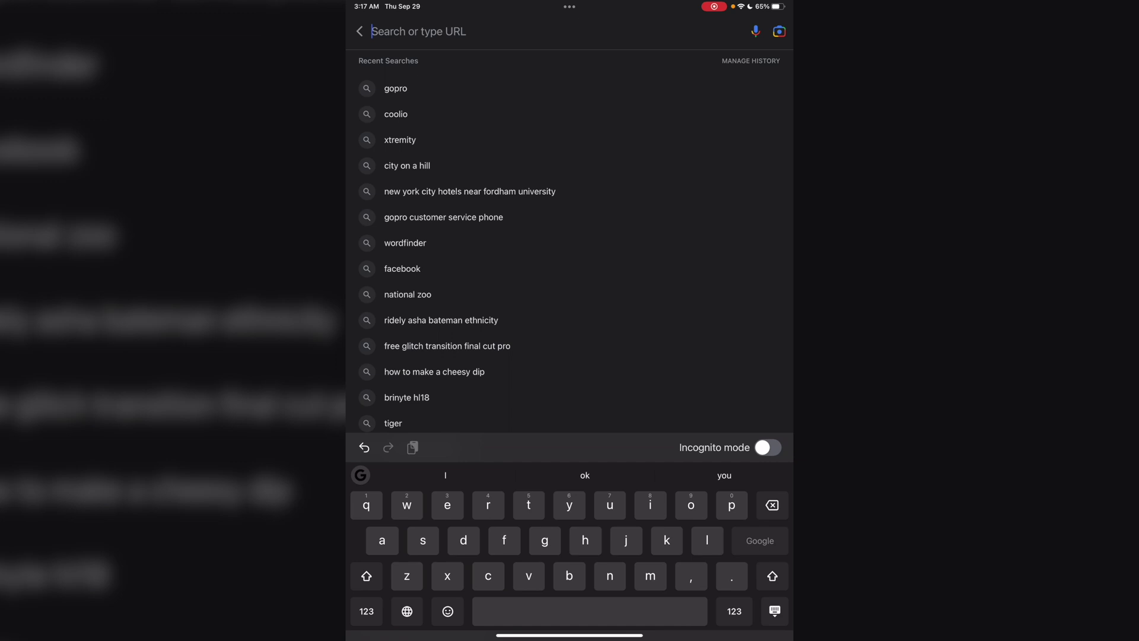
click(407, 611)
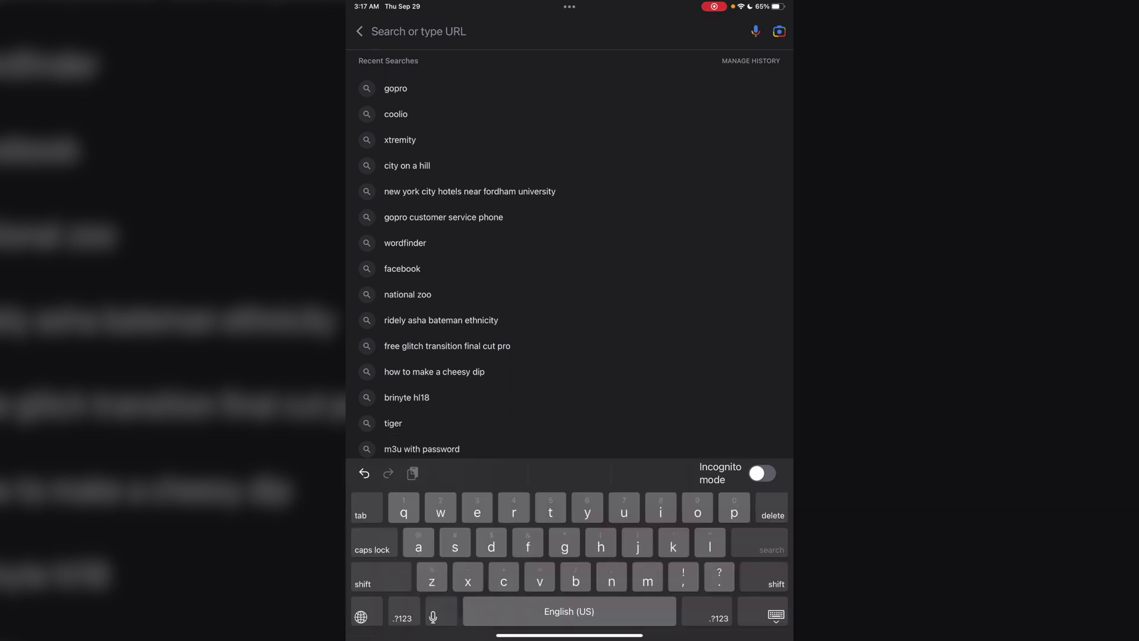